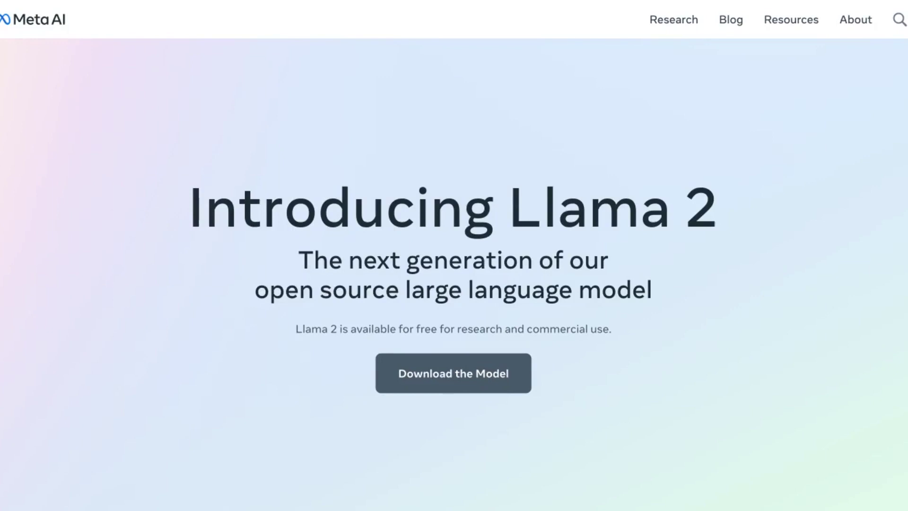
scroll(454, 284, down, 2)
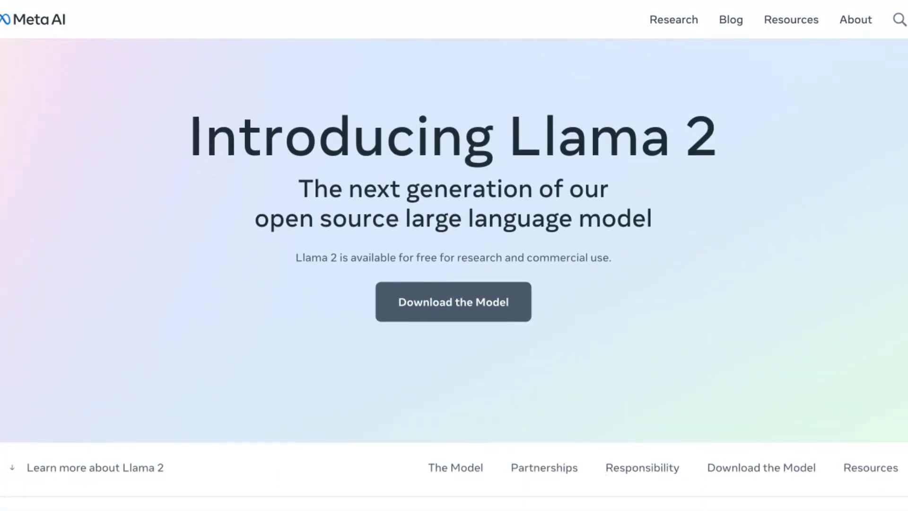
scroll(454, 284, down, 3)
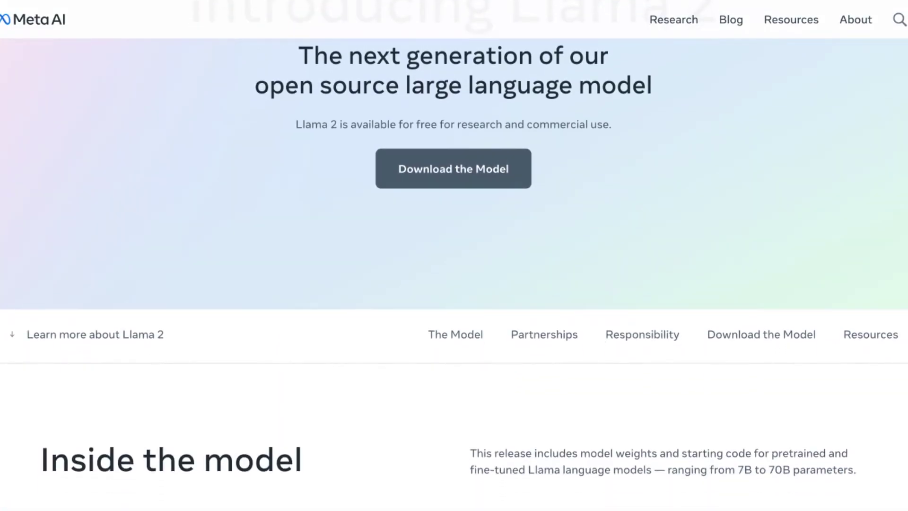
scroll(454, 284, down, 3)
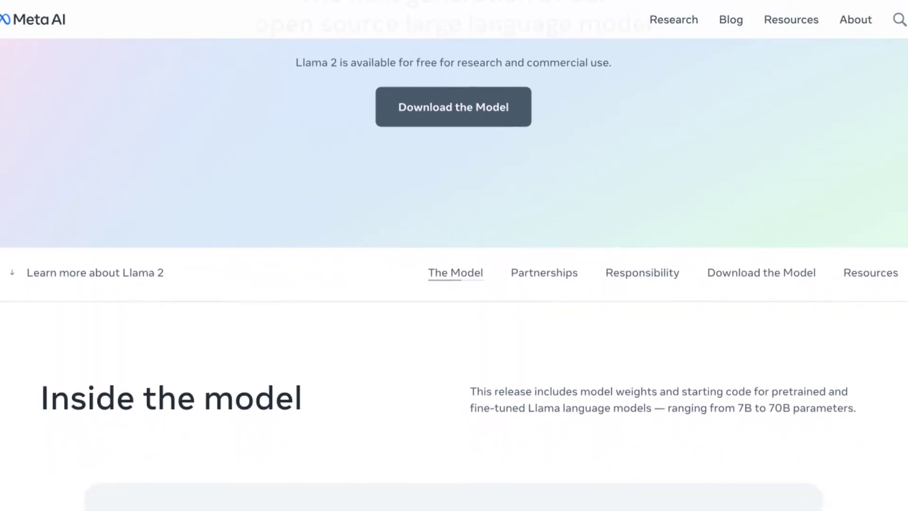
scroll(455, 283, down, 3)
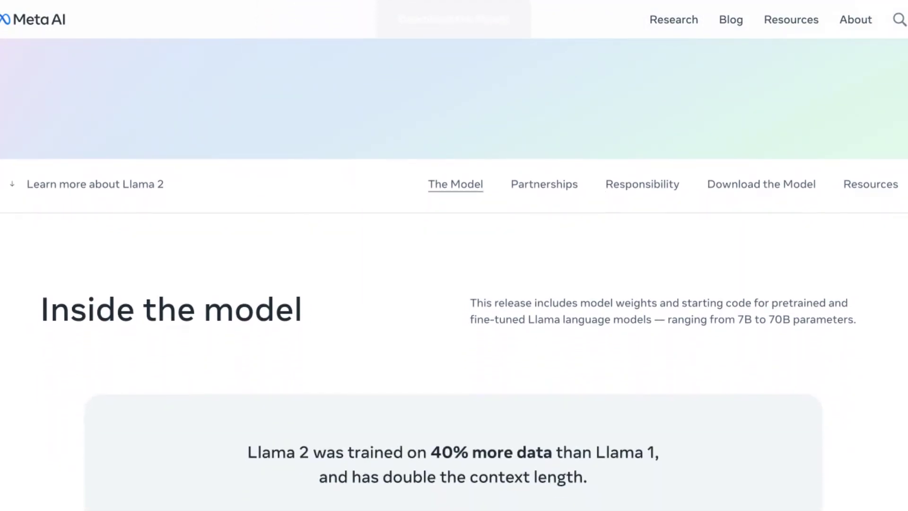
scroll(454, 284, down, 3)
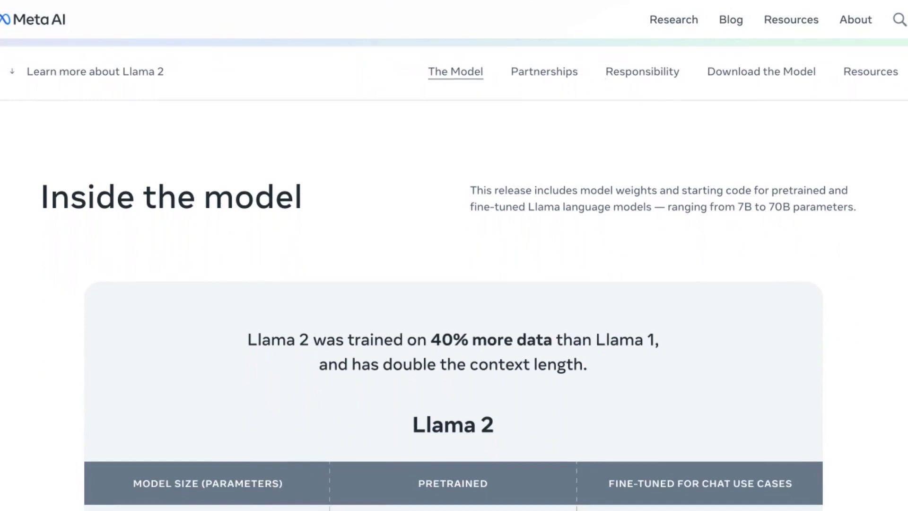
scroll(454, 285, down, 3)
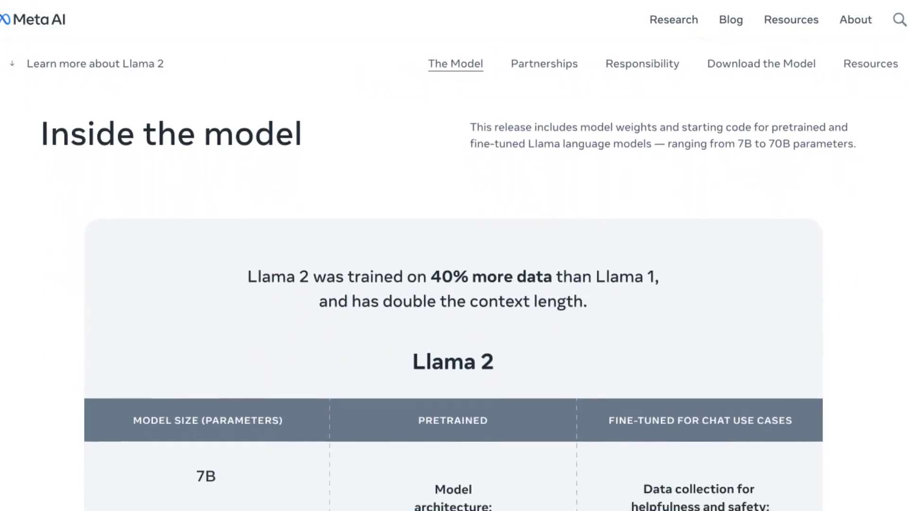
scroll(454, 284, down, 1)
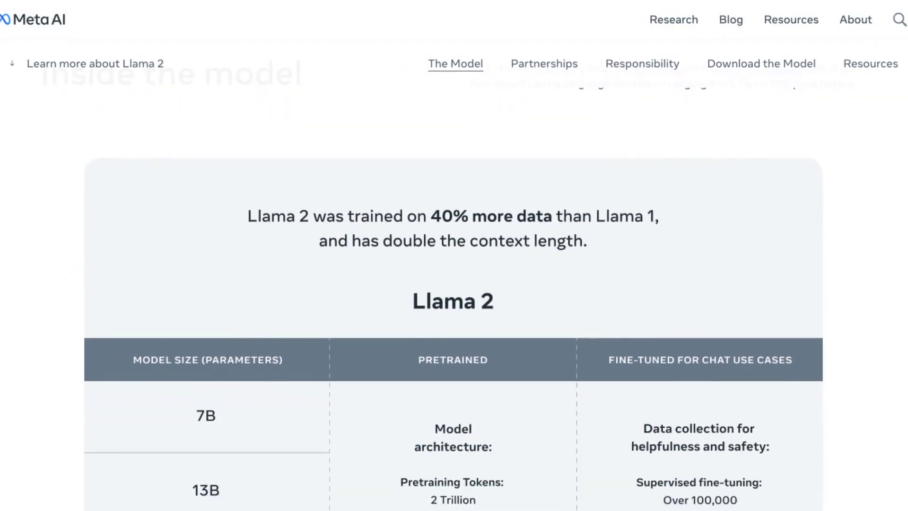
scroll(455, 284, down, 3)
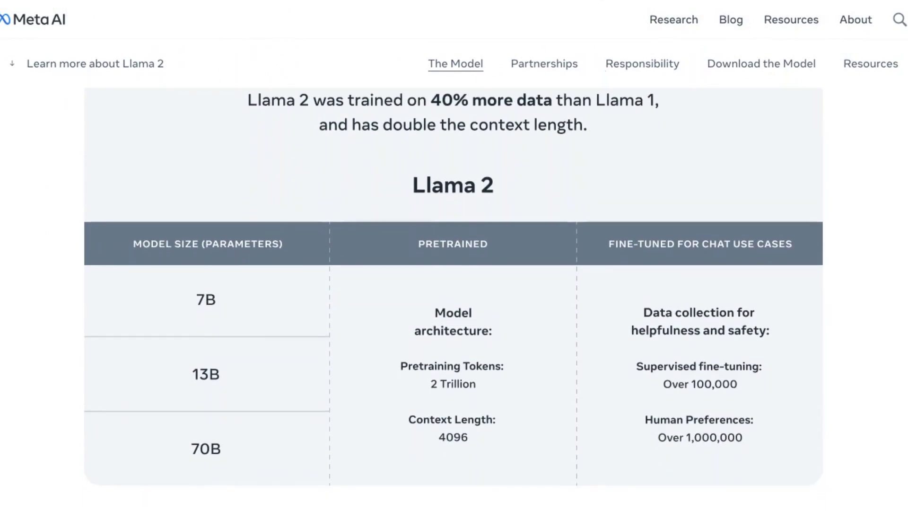
scroll(454, 284, down, 1)
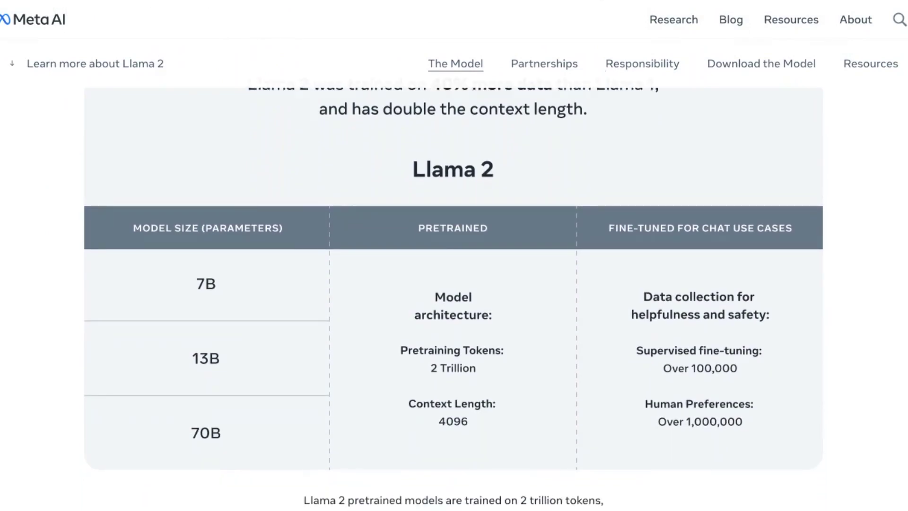
scroll(455, 284, down, 2)
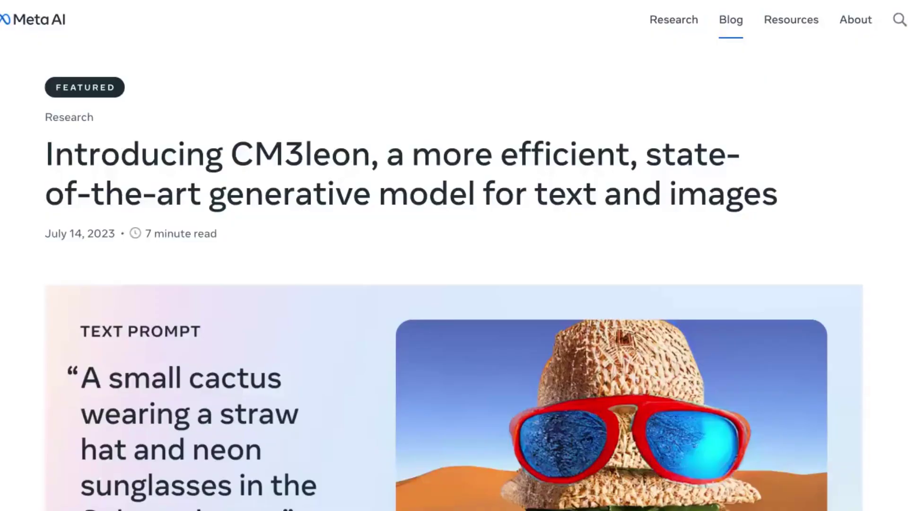
scroll(454, 283, down, 3)
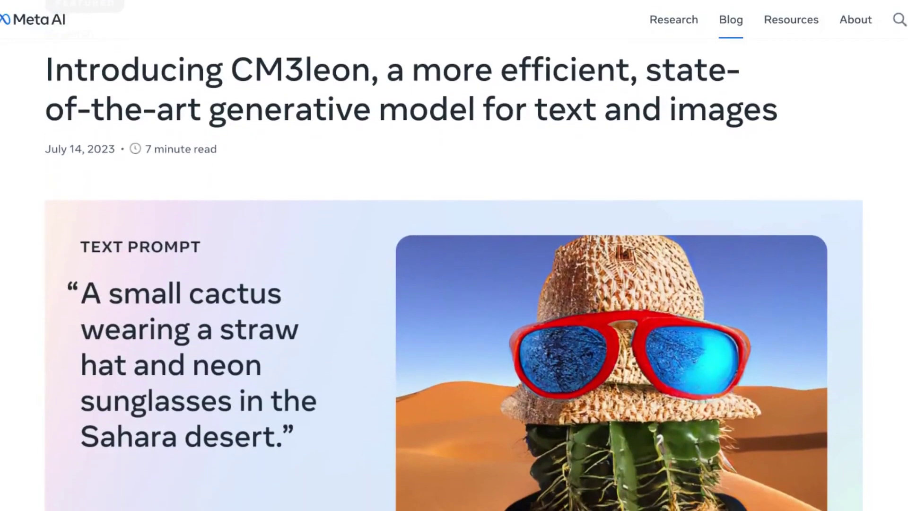
scroll(455, 284, down, 4)
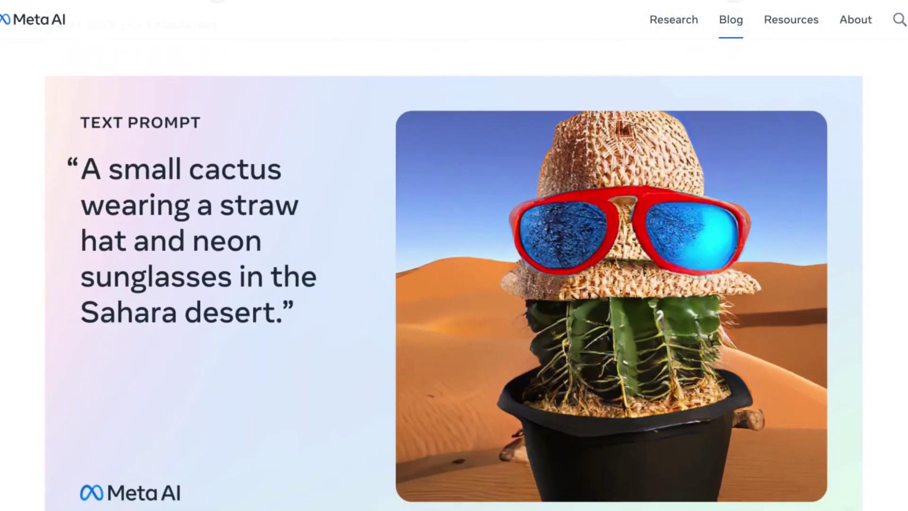
scroll(455, 284, down, 2)
scroll(454, 285, down, 3)
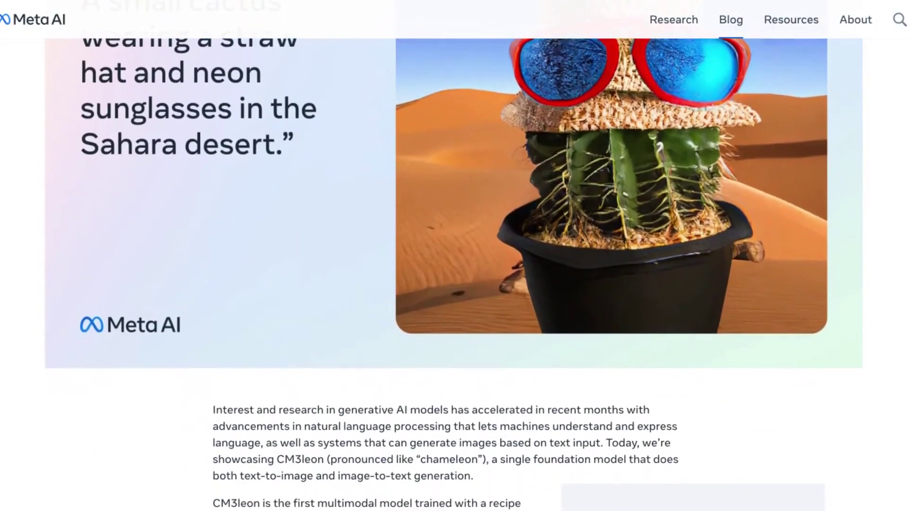
scroll(454, 284, down, 4)
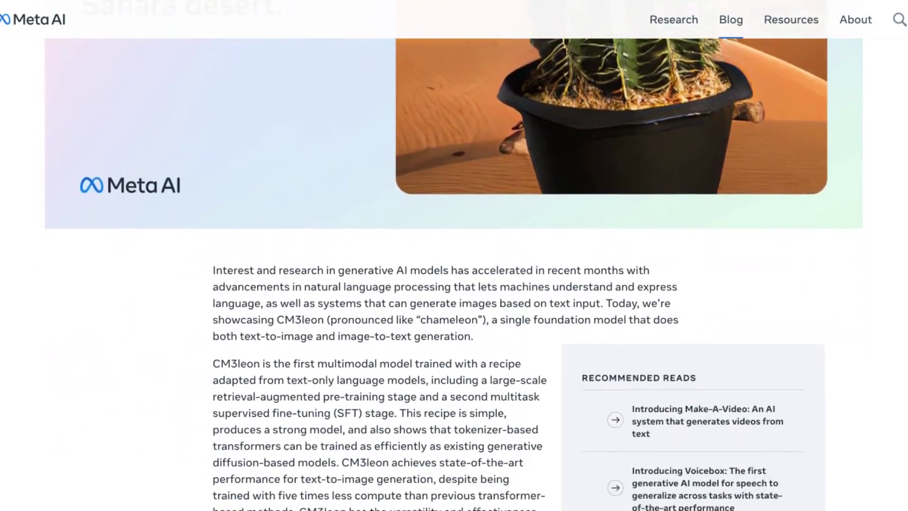
scroll(454, 285, down, 2)
scroll(454, 284, down, 3)
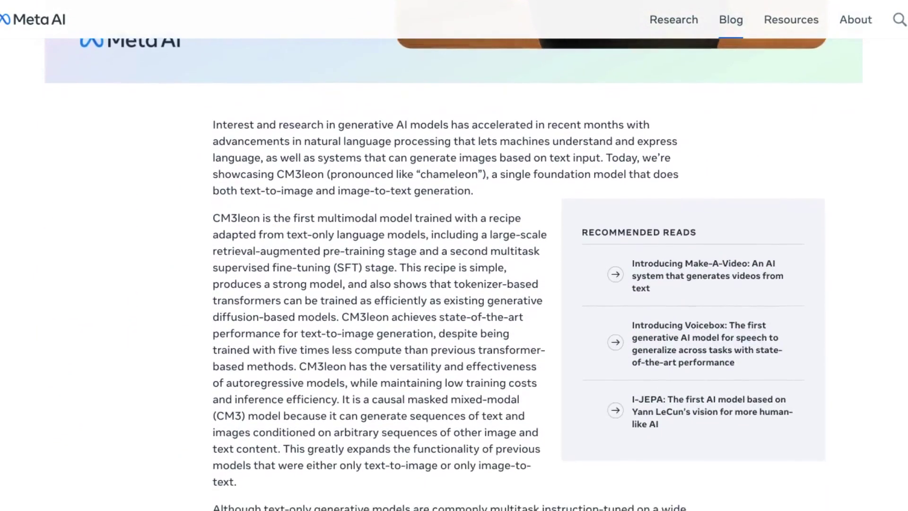
scroll(454, 284, down, 2)
scroll(454, 284, down, 1)
scroll(454, 284, down, 2)
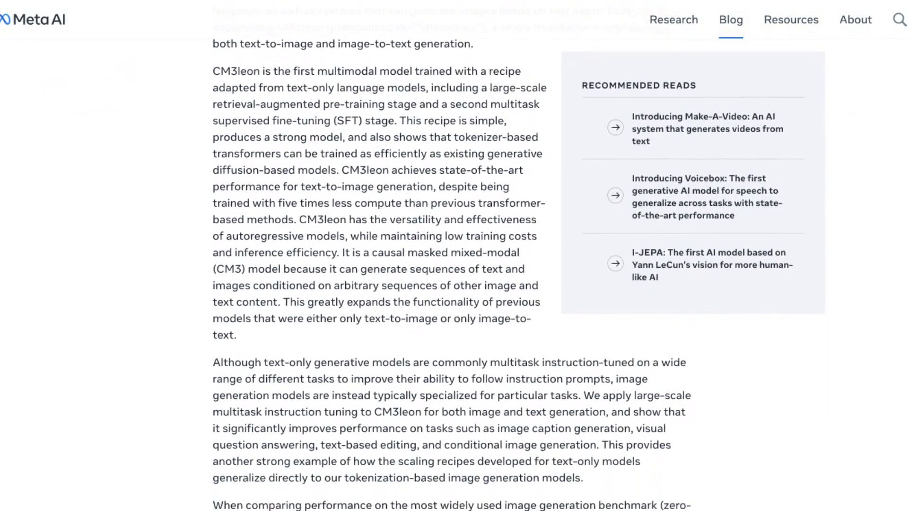
scroll(455, 283, down, 2)
scroll(454, 284, down, 2)
scroll(454, 285, down, 2)
scroll(455, 285, down, 1)
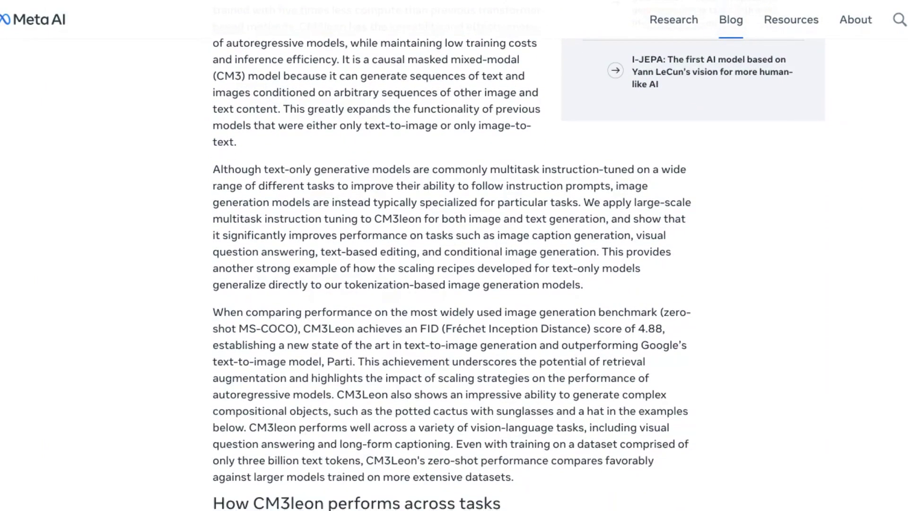
scroll(454, 284, down, 1)
scroll(454, 284, down, 1)
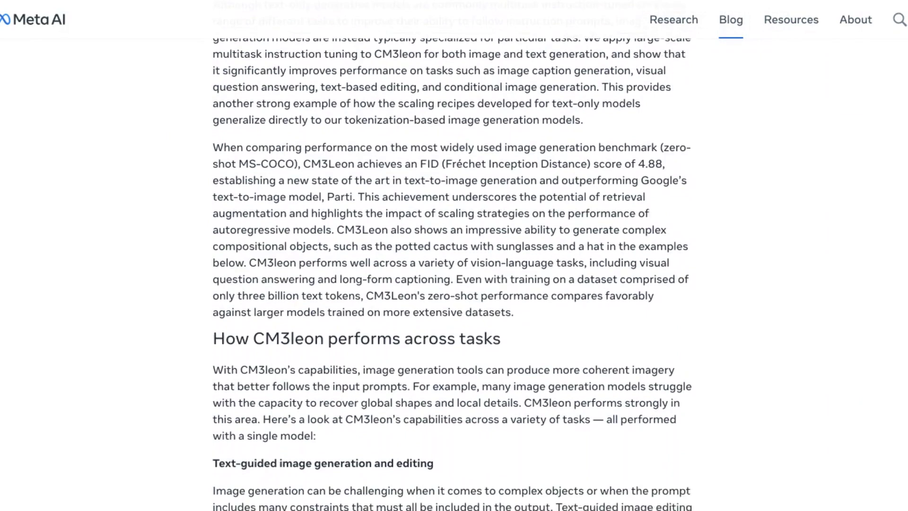
scroll(455, 284, down, 1)
scroll(454, 284, down, 1)
scroll(454, 284, down, 1)
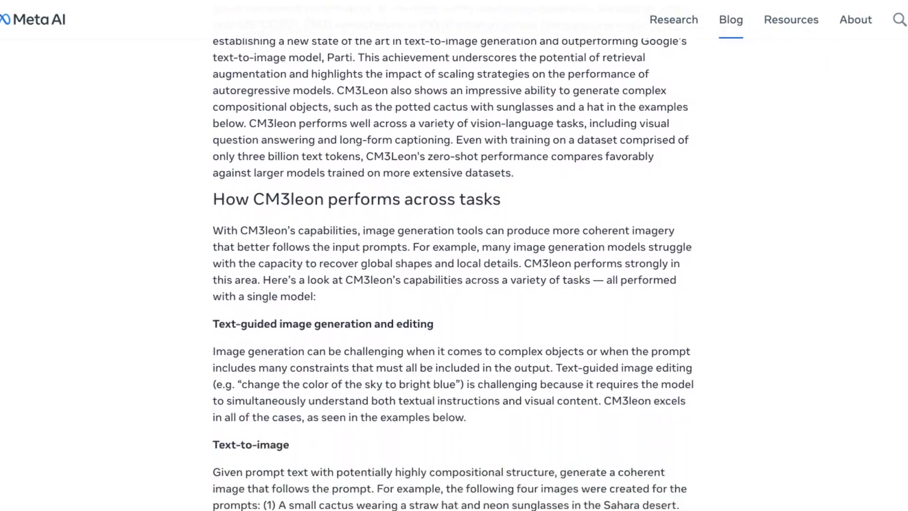
scroll(454, 284, down, 1)
scroll(454, 283, down, 1)
scroll(454, 284, down, 1)
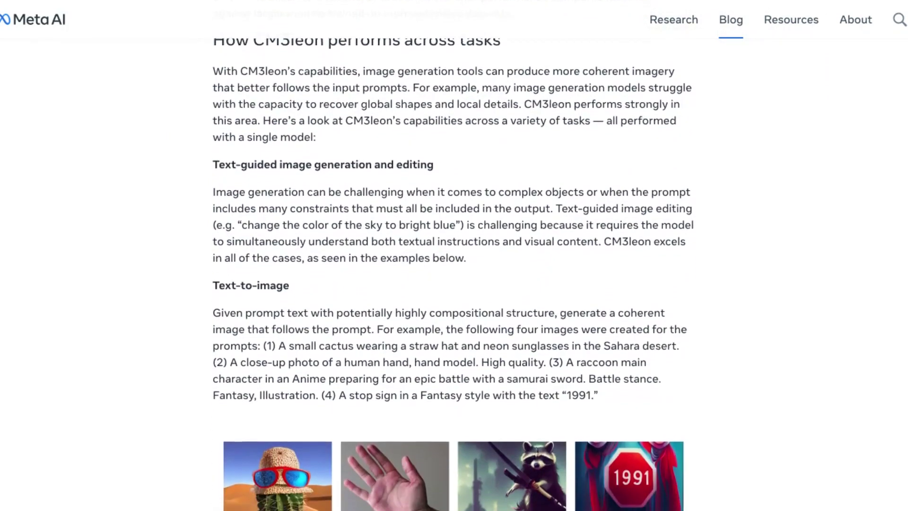
scroll(454, 284, down, 1)
scroll(454, 284, down, 1)
scroll(454, 283, down, 1)
scroll(454, 284, down, 1)
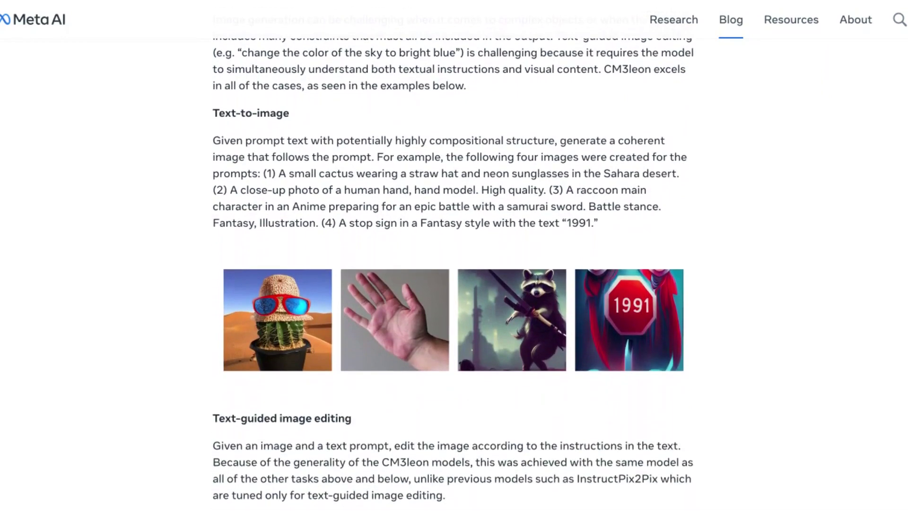
scroll(454, 284, down, 1)
scroll(454, 284, down, 1)
scroll(454, 284, down, 1)
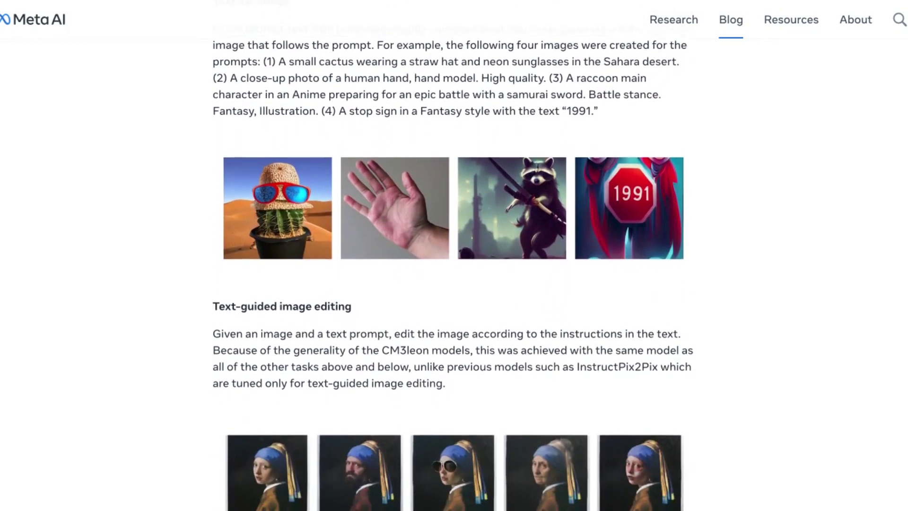
scroll(454, 283, down, 1)
scroll(455, 284, down, 1)
scroll(454, 284, down, 1)
scroll(454, 284, down, 1)
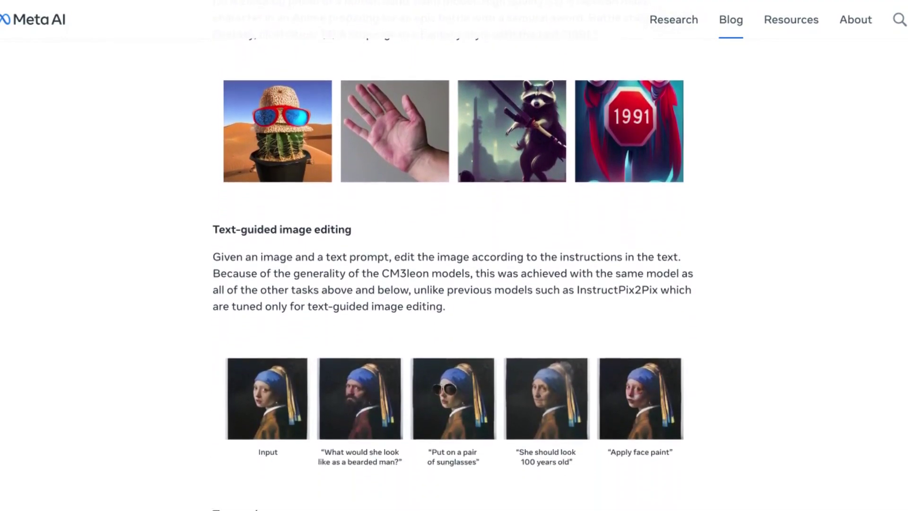
scroll(454, 284, down, 1)
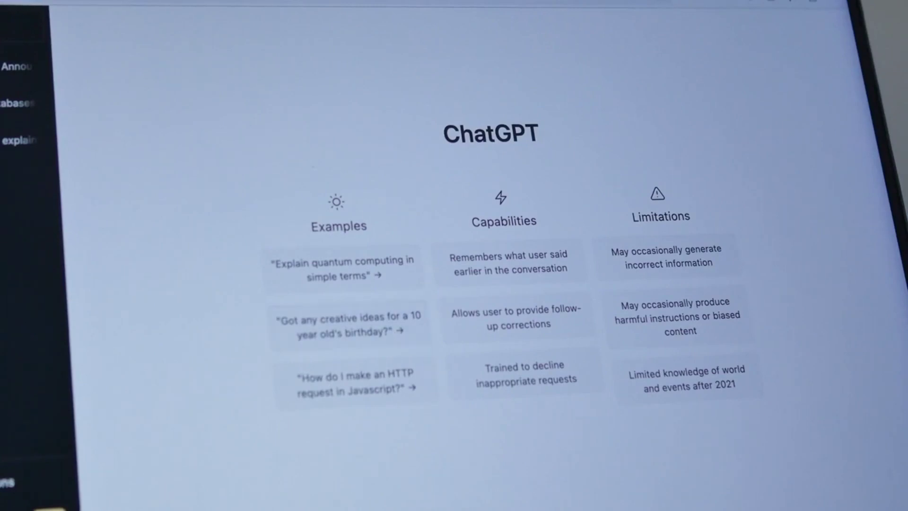
Ask ChatGPT for creative birthday ideas for a 10 year old using the example prompt.
click(348, 325)
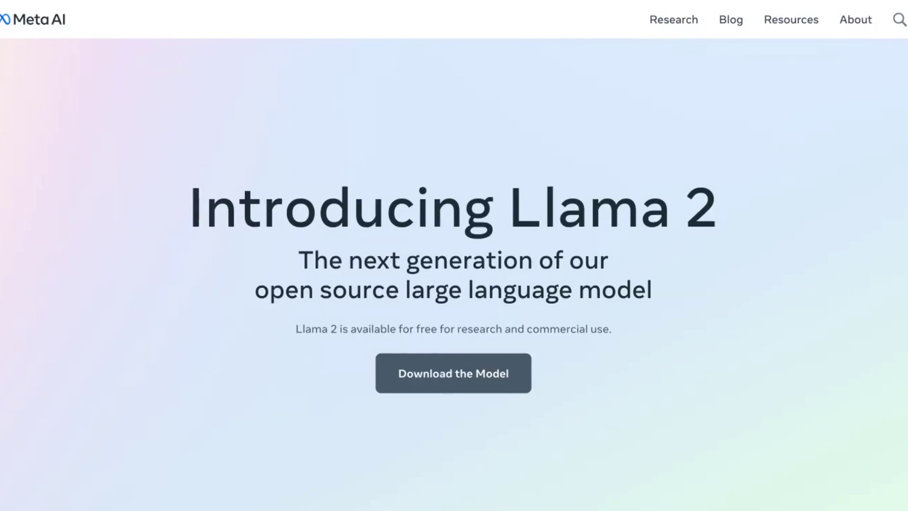
scroll(454, 285, down, 2)
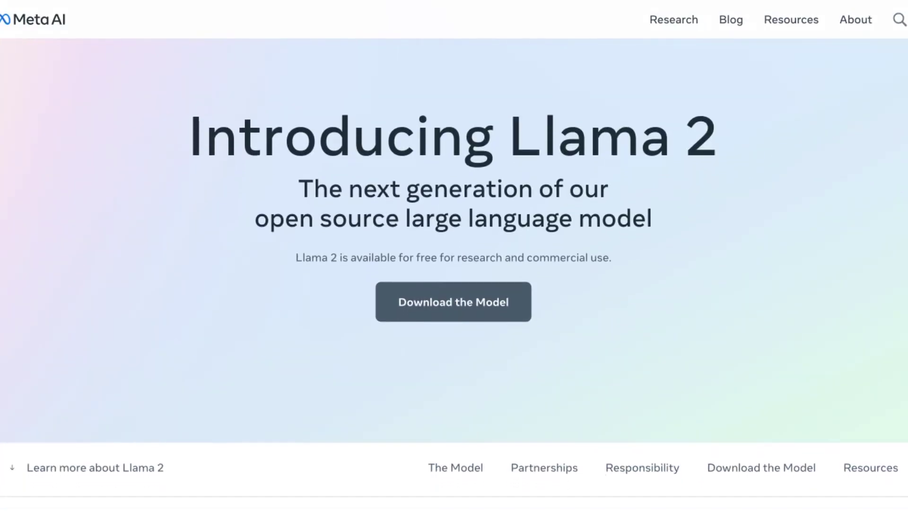
scroll(454, 285, down, 4)
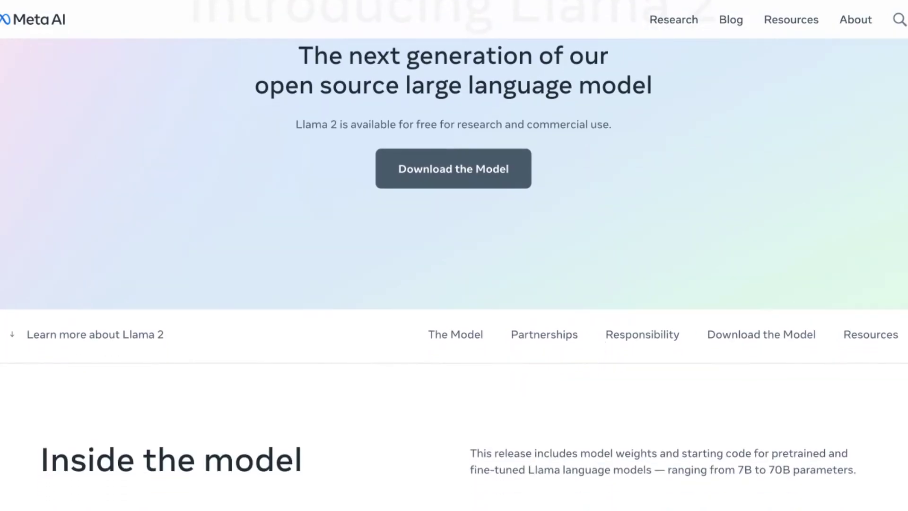
scroll(454, 285, down, 3)
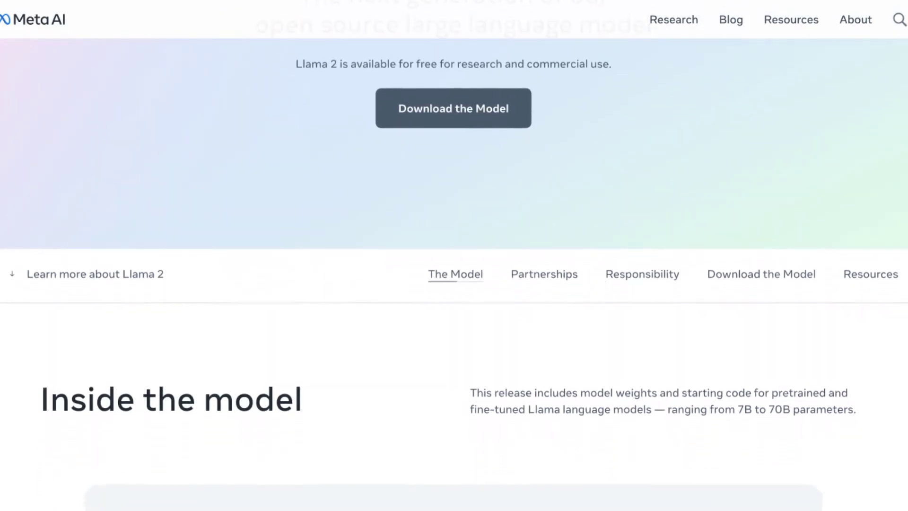
scroll(454, 284, down, 2)
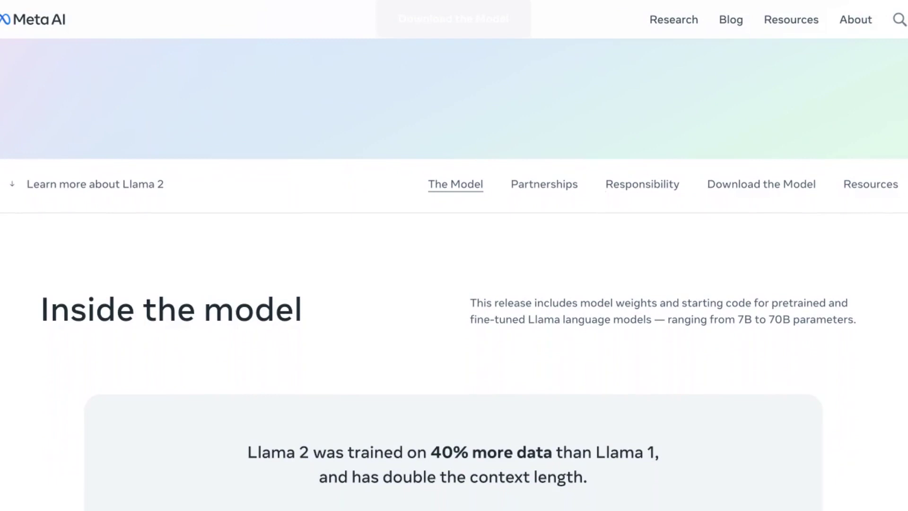
scroll(454, 284, down, 1)
scroll(455, 284, down, 3)
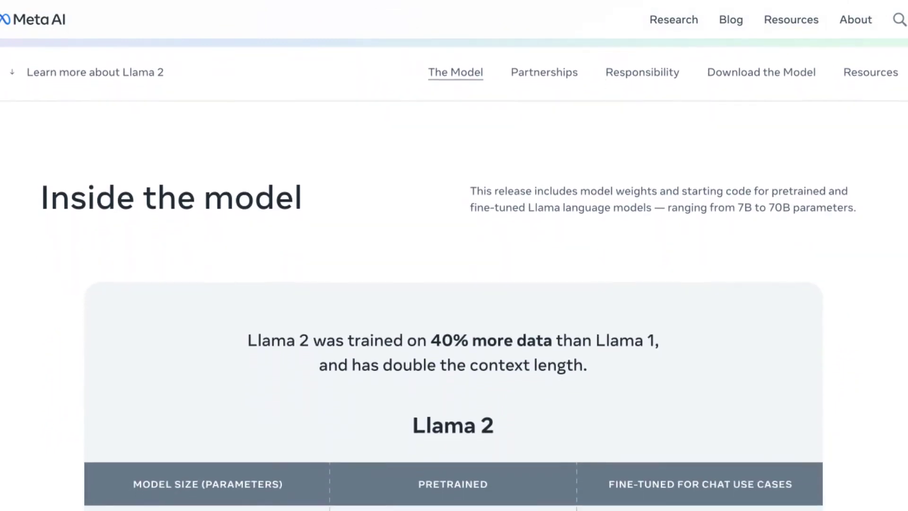
scroll(455, 284, down, 2)
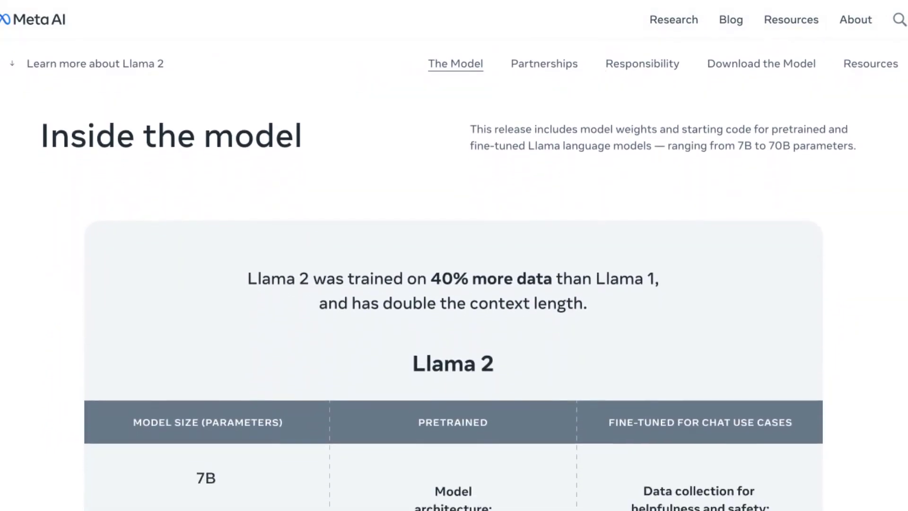
scroll(454, 284, down, 2)
scroll(454, 284, down, 1)
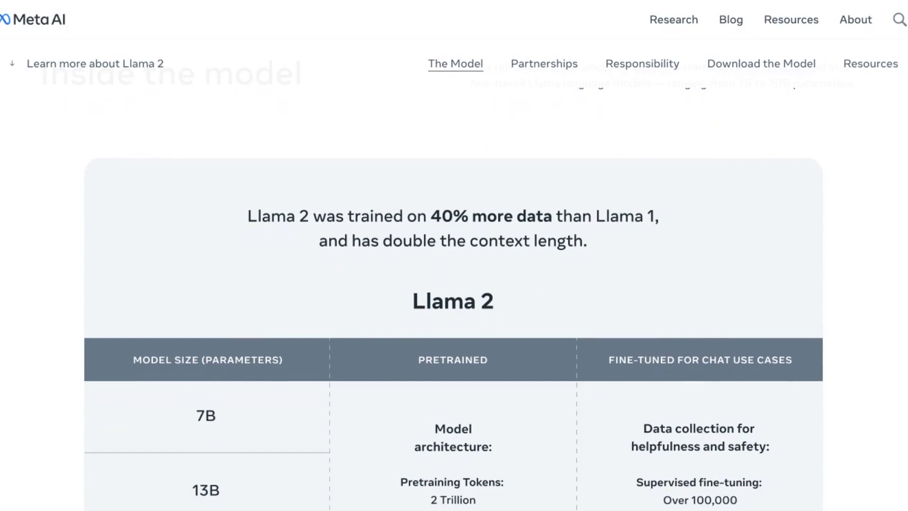
scroll(455, 284, down, 2)
scroll(454, 284, down, 2)
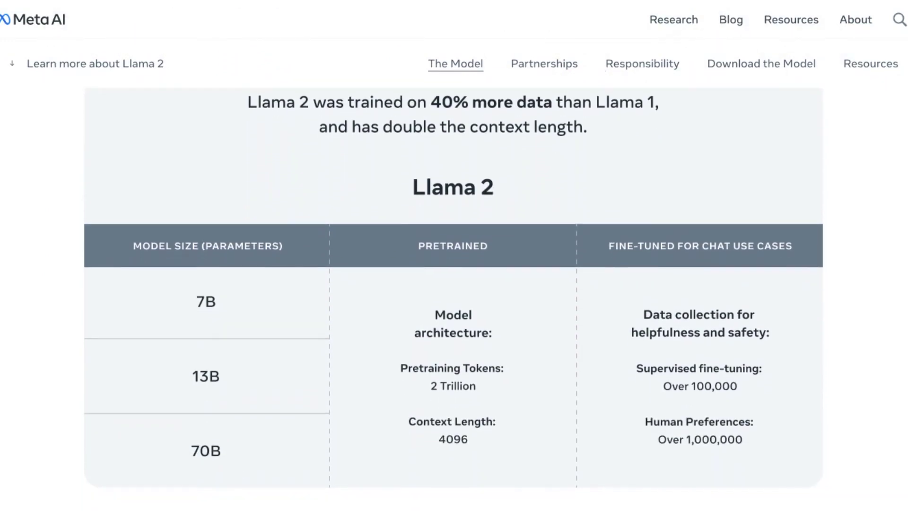
scroll(454, 284, down, 1)
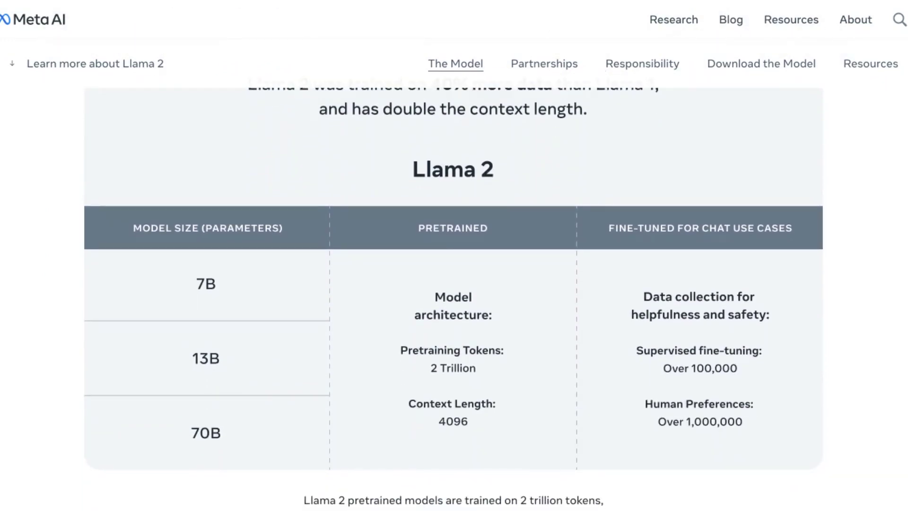
scroll(455, 283, down, 2)
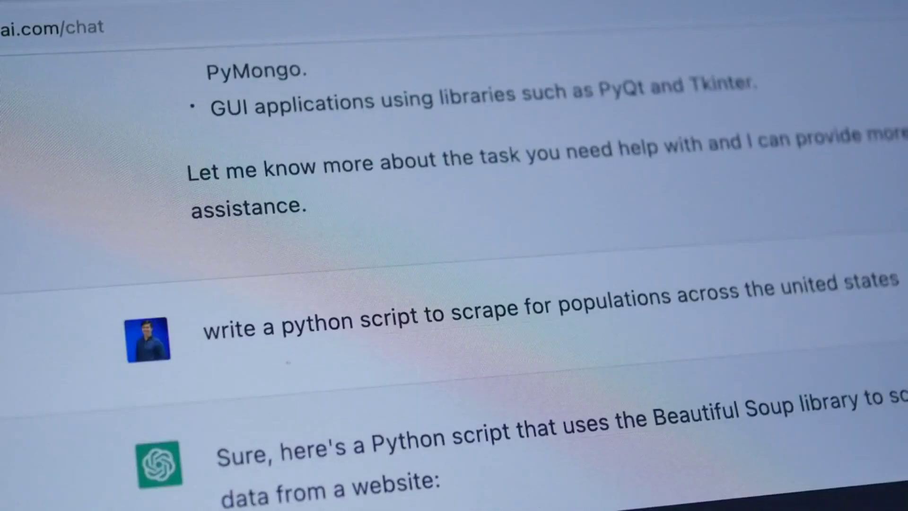
scroll(454, 284, down, 2)
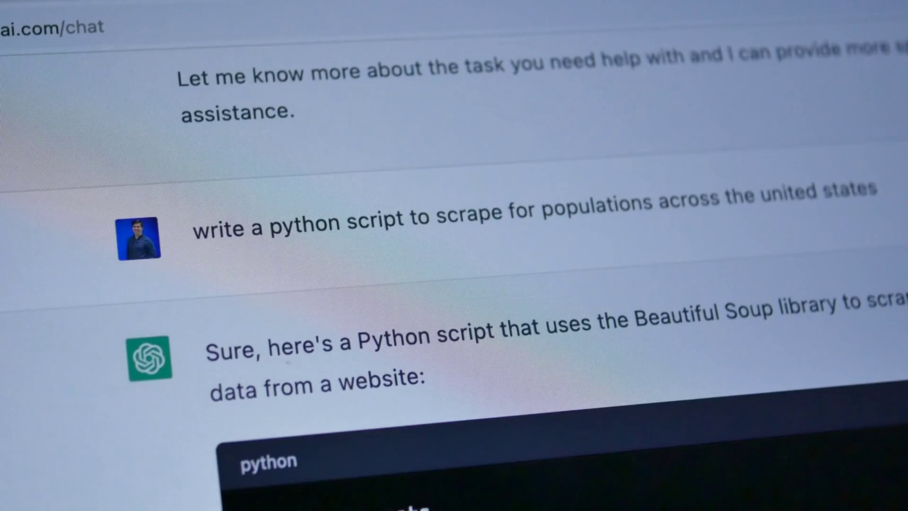
scroll(454, 284, down, 1)
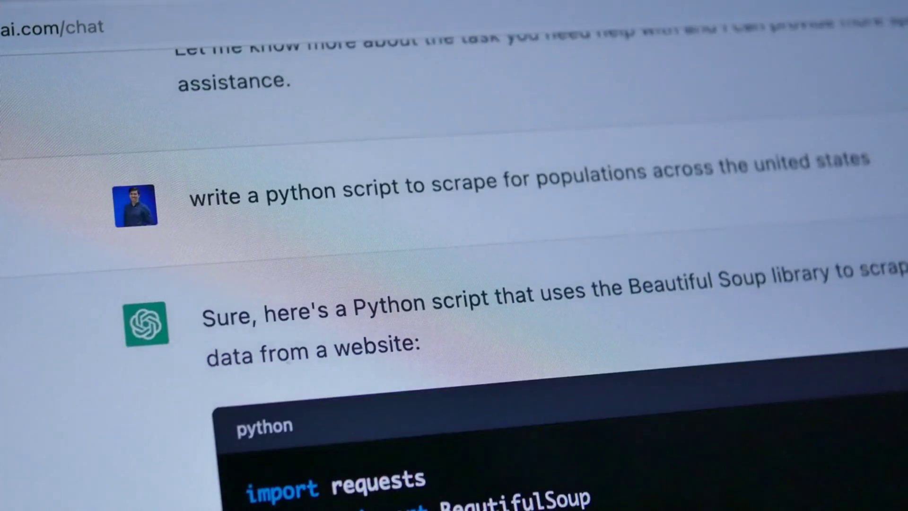
scroll(454, 284, down, 2)
scroll(454, 284, down, 1)
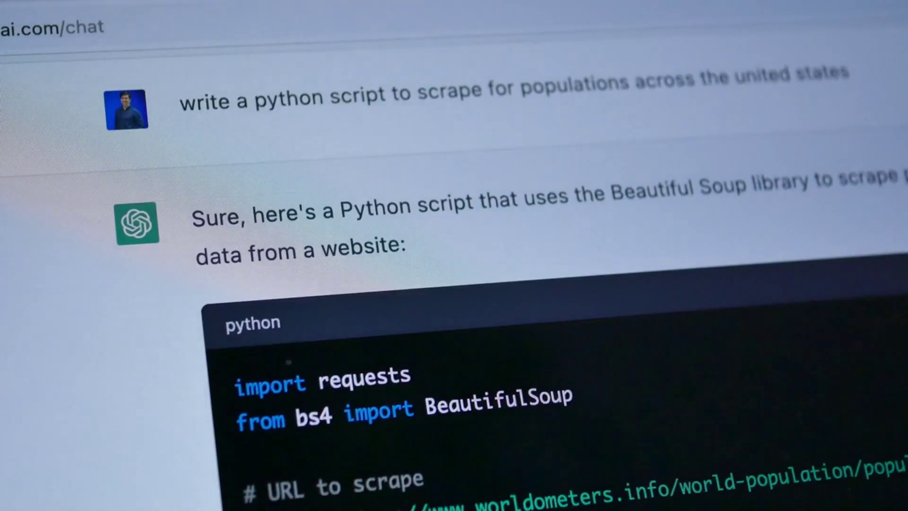